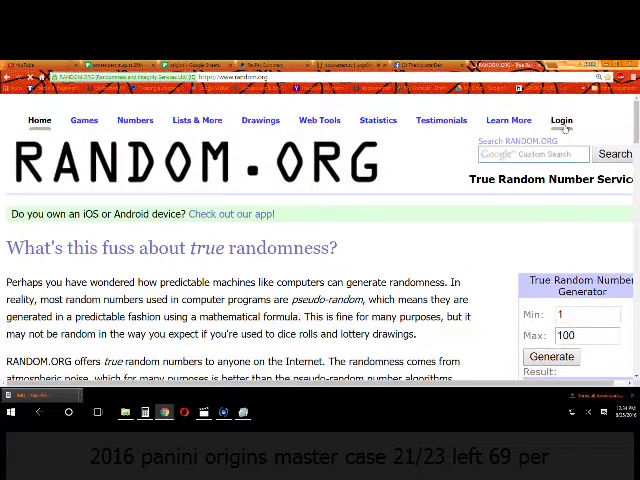
# Log into RANDOM.ORG, open the Multi-Round Giveaway Service, and switch to the Facebook group tab.
pyautogui.click(562, 123)
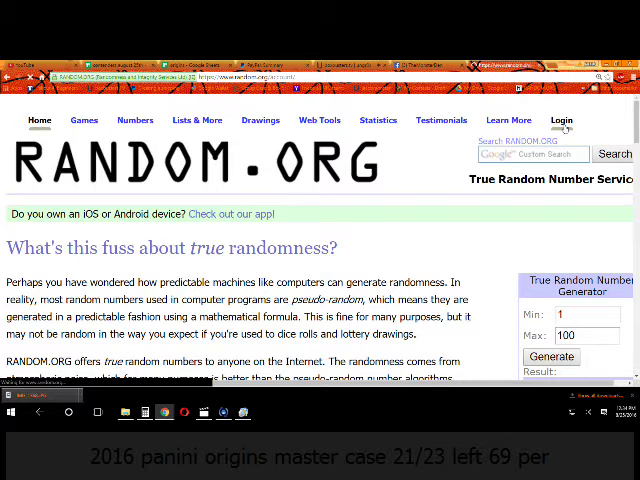
pyautogui.scroll(-1, 251, 222)
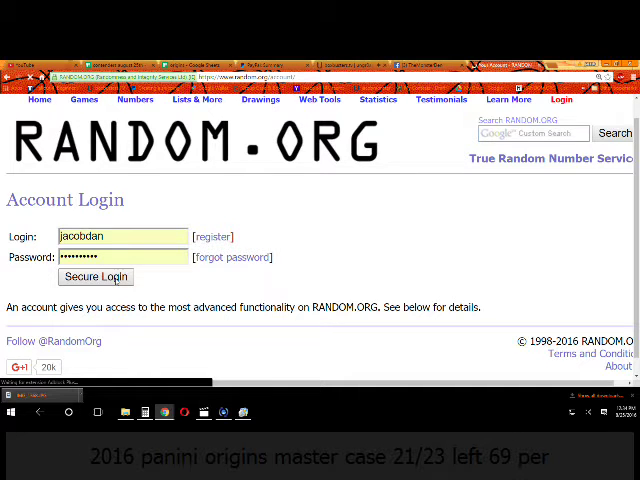
pyautogui.scroll(-5, 229, 293)
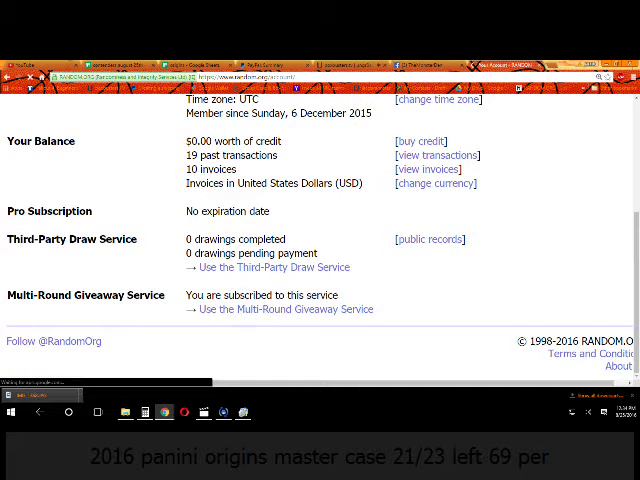
pyautogui.click(240, 311)
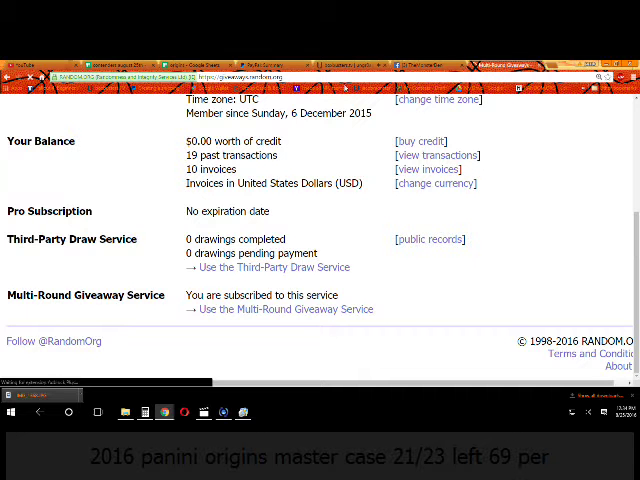
pyautogui.hotkey('ctrl', 'shift', 'Tab')
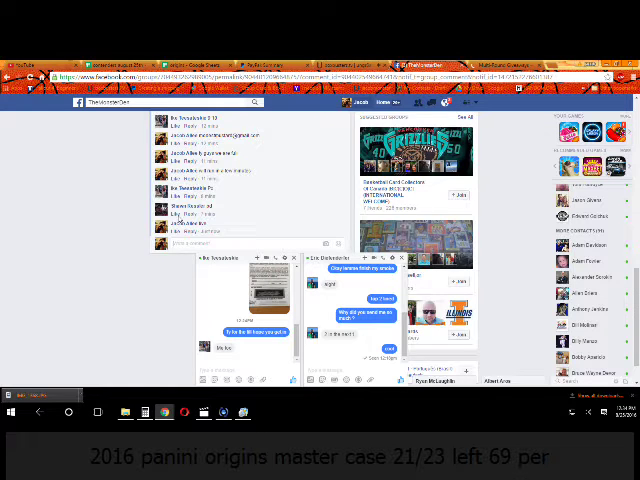
pyautogui.scroll(5, 230, 200)
pyautogui.scroll(5, 230, 185)
pyautogui.scroll(5, 220, 183)
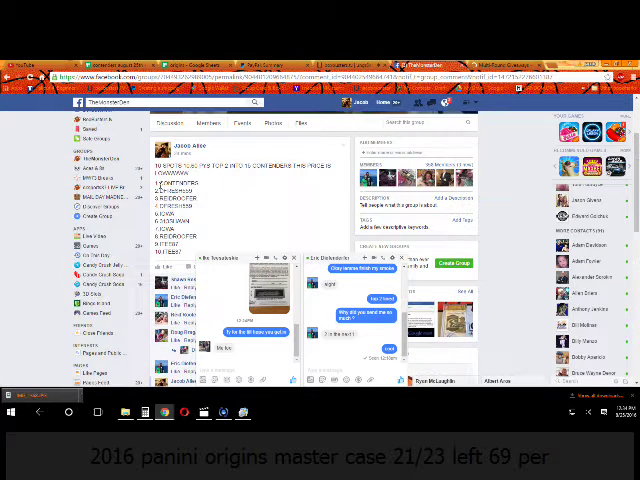
# Copy the numbered list of ten contenders from the group post and return to RANDOM.ORG.
pyautogui.moveTo(156, 183); pyautogui.dragTo(226, 248)
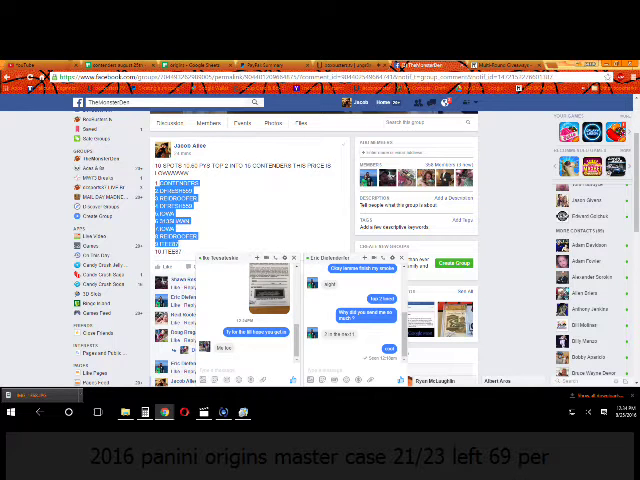
pyautogui.hotkey('ctrl', 'Tab')
pyautogui.scroll(-3, 257, 282)
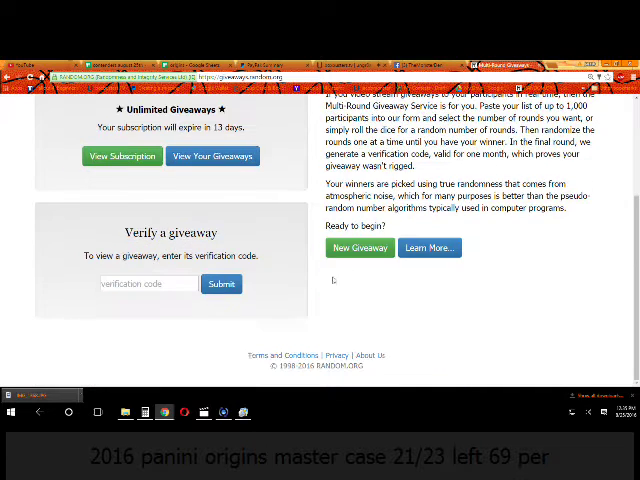
# Start a new giveaway, paste the ten contenders as entries, and select the Description field for 'top 2'.
pyautogui.click(343, 251)
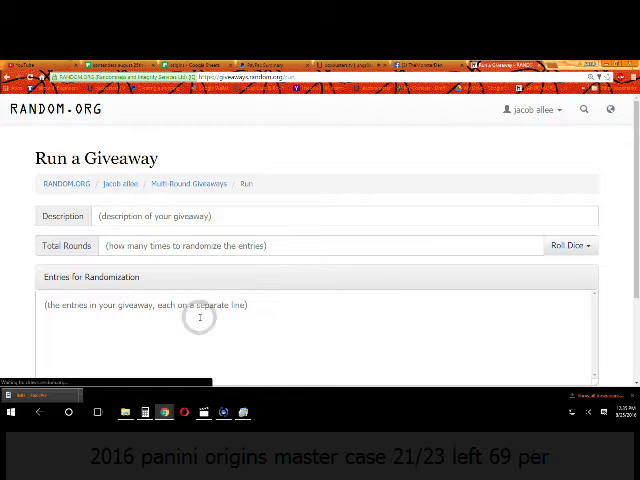
pyautogui.click(200, 318)
pyautogui.hotkey('ctrl', 'v')
pyautogui.click(194, 222)
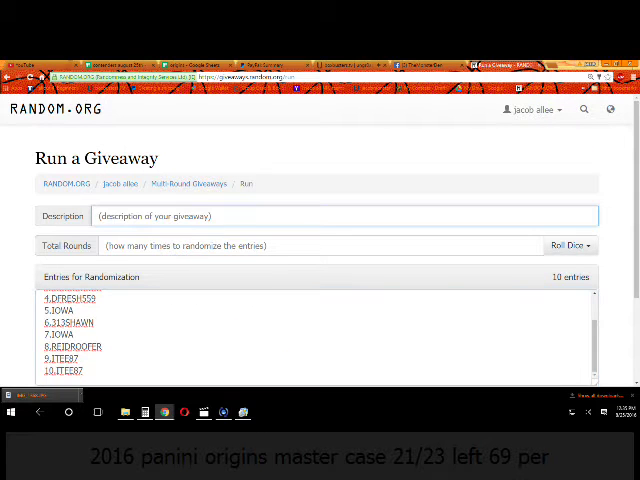
pyautogui.write('top 2')
pyautogui.scroll(3, 310, 321)
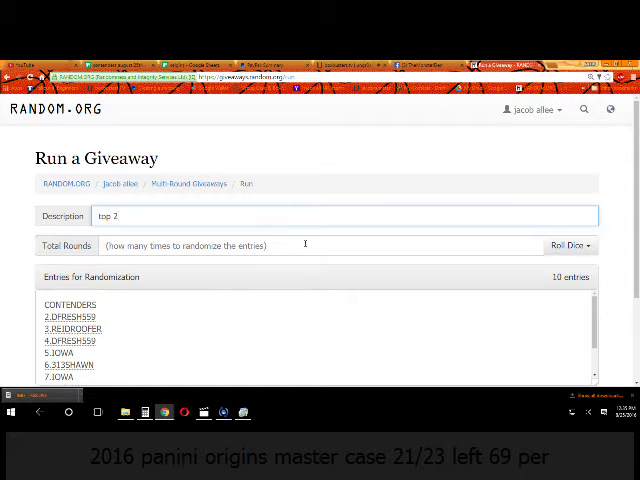
pyautogui.scroll(-1, 337, 243)
pyautogui.scroll(-2, 300, 310)
# Check the ManyCam stream, then begin the 12-round giveaway and confirm round 1.
pyautogui.click(243, 412)
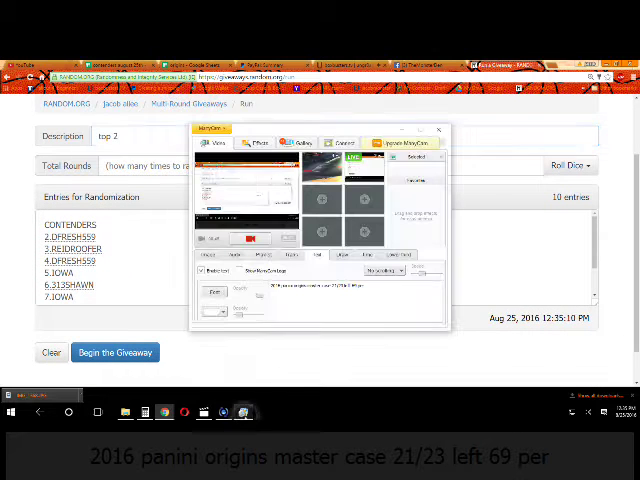
pyautogui.scroll(-2, 97, 274)
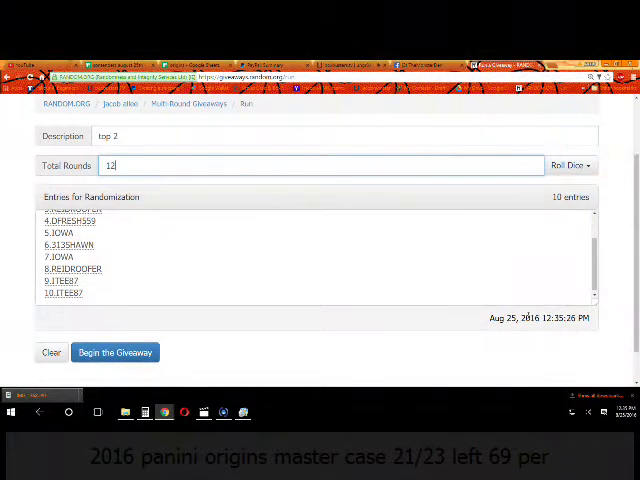
pyautogui.moveTo(587, 318); pyautogui.dragTo(254, 411)
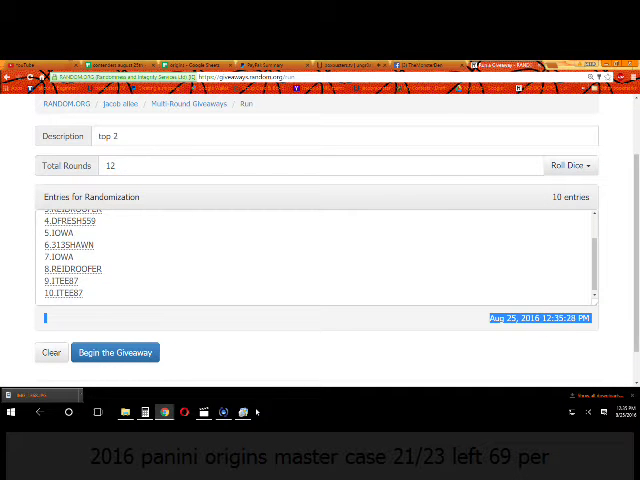
pyautogui.click(126, 355)
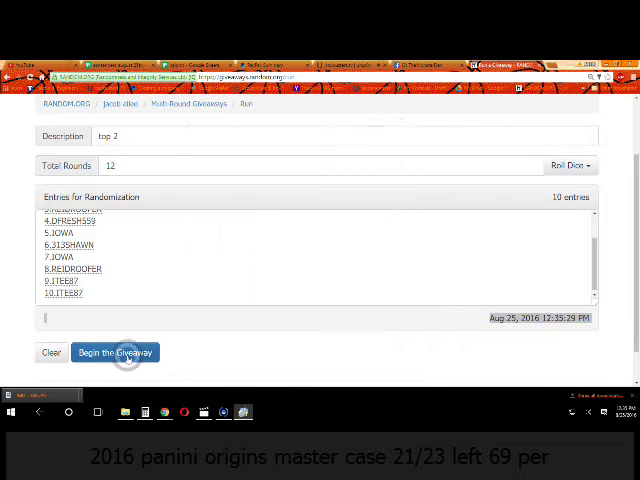
pyautogui.click(434, 257)
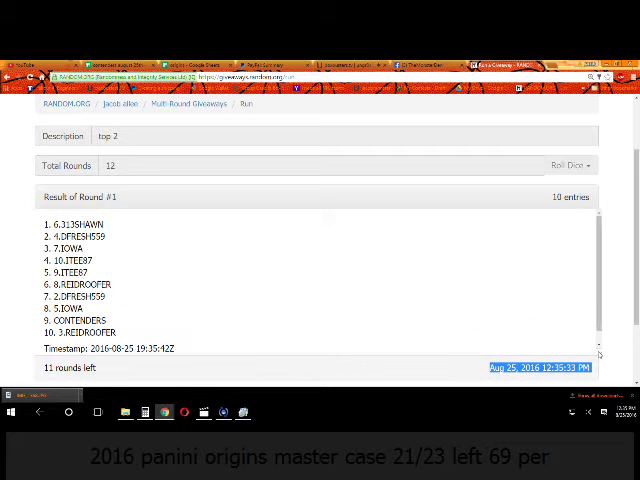
pyautogui.scroll(-1, 127, 346)
pyautogui.scroll(-2, 123, 343)
# Run rounds 2 through 12 until the list shows Completed, then bring ManyCam back up.
pyautogui.click(111, 326)
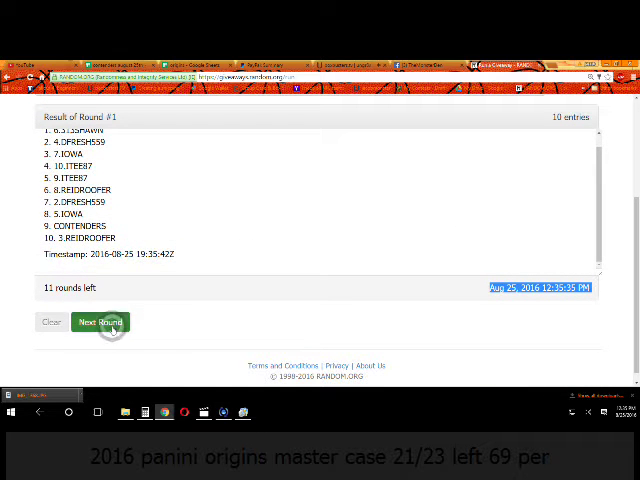
pyautogui.click(112, 328)
pyautogui.click(112, 327)
pyautogui.click(112, 326)
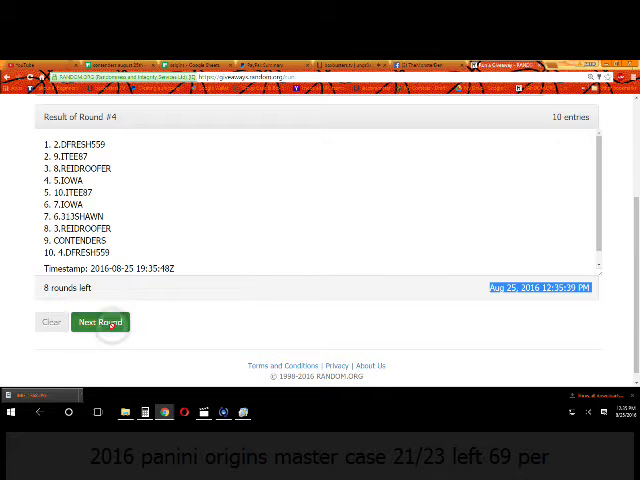
pyautogui.click(112, 326)
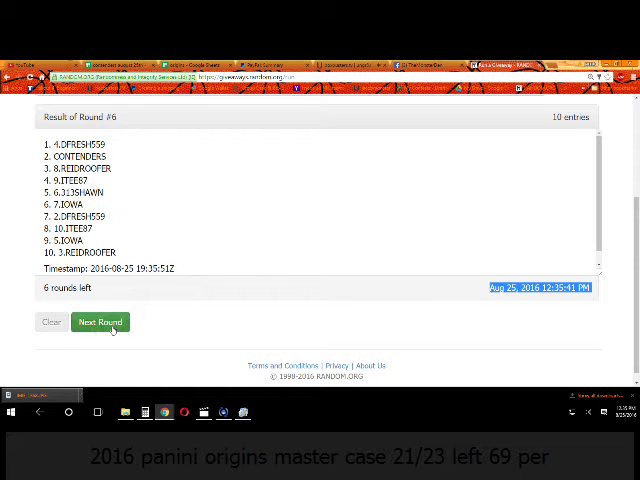
pyautogui.click(112, 327)
pyautogui.click(112, 327)
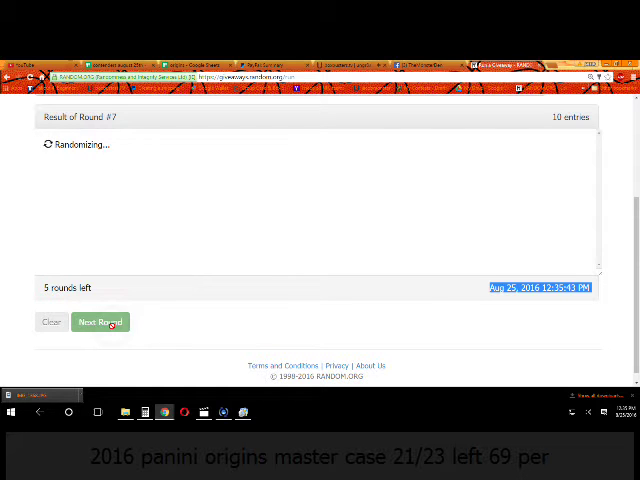
pyautogui.click(112, 327)
pyautogui.click(112, 327)
pyautogui.click(112, 327)
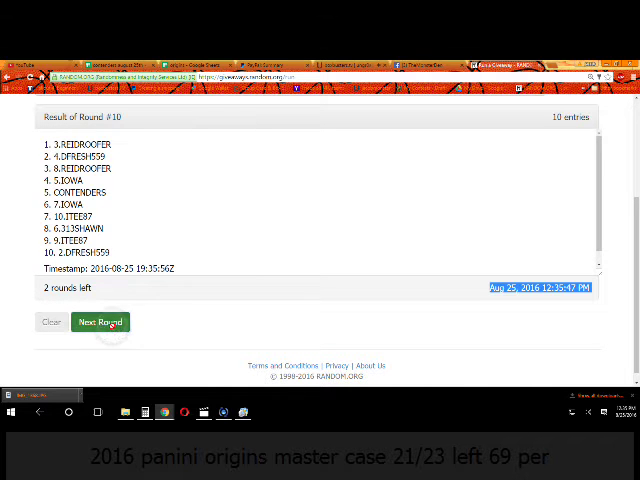
pyautogui.click(112, 327)
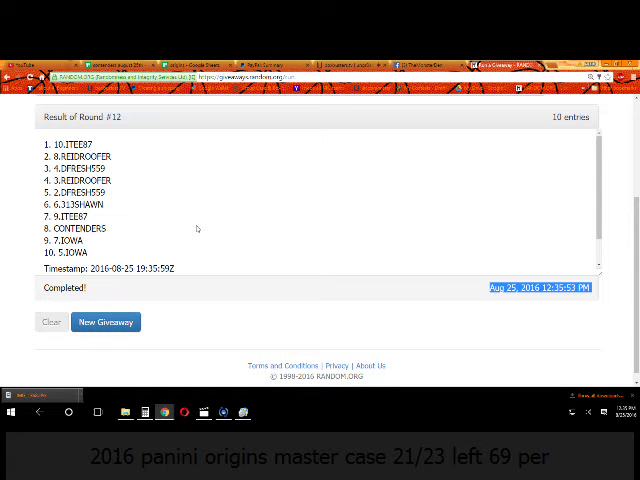
pyautogui.click(244, 412)
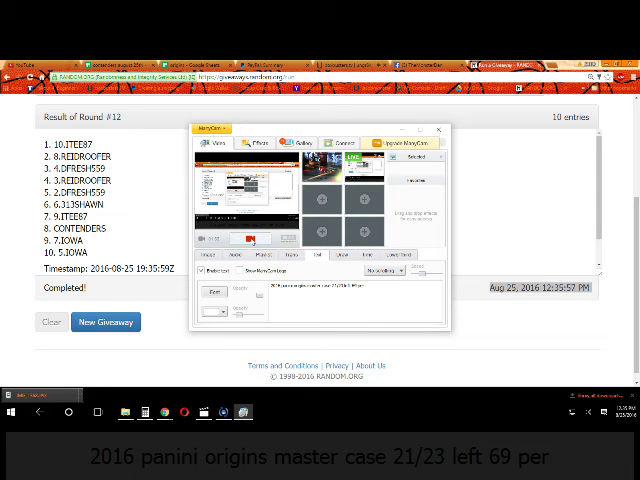